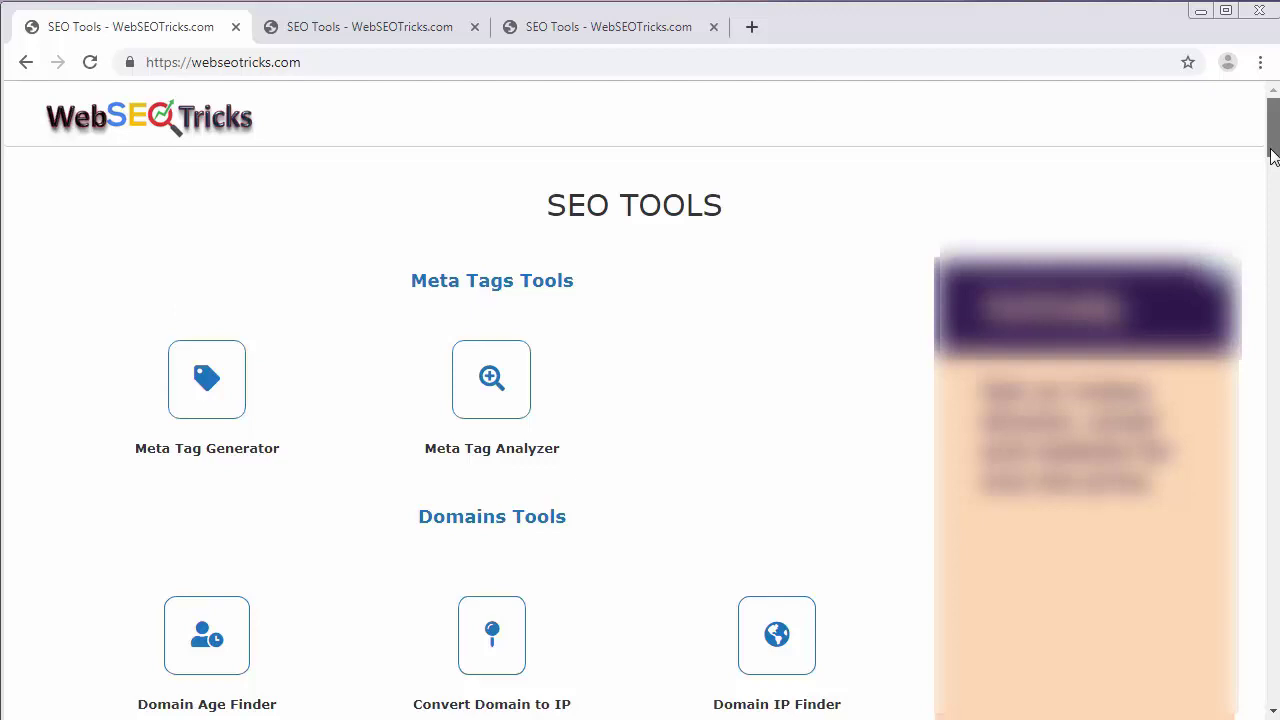
Look through the SEO tool categories on the WebSEOTricks home page, from Meta Tags Tools down to Open Graph Tools
mouse_move(1272, 155)
left_mouse_down()
mouse_move(1273, 326)
mouse_move(1270, 160)
left_mouse_up()
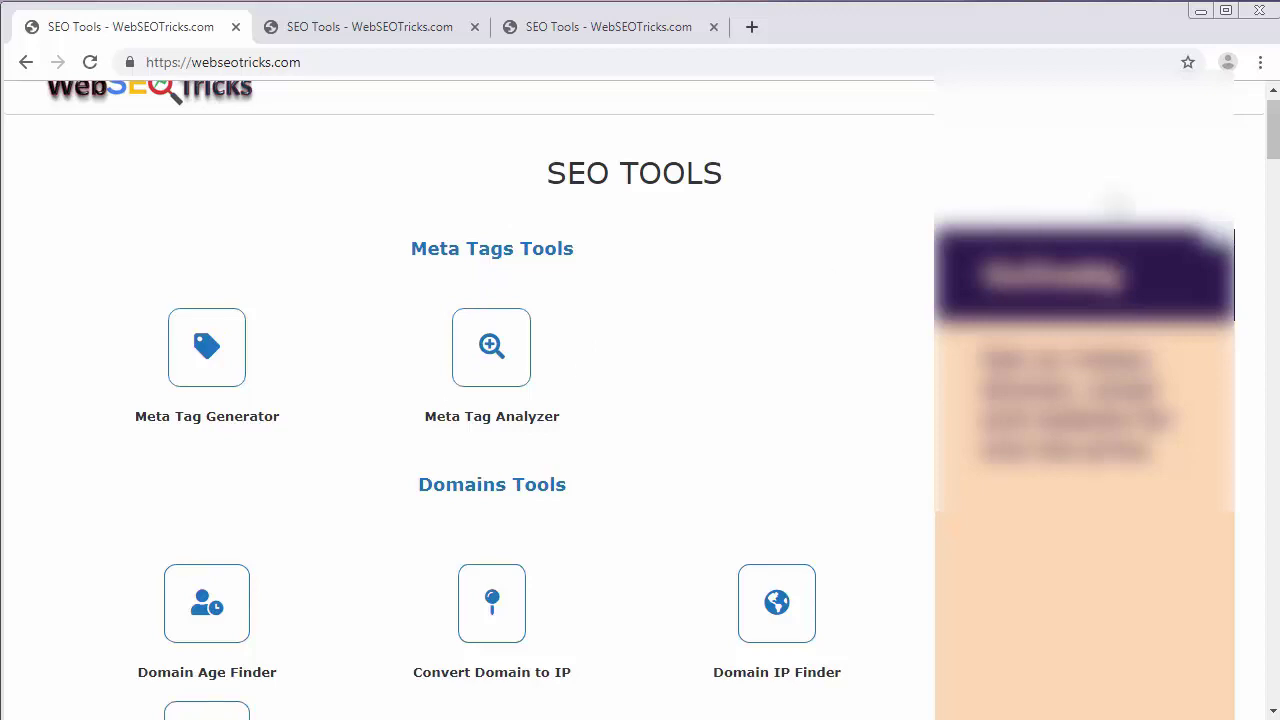
left_click_drag(1266, 143, 1274, 130)
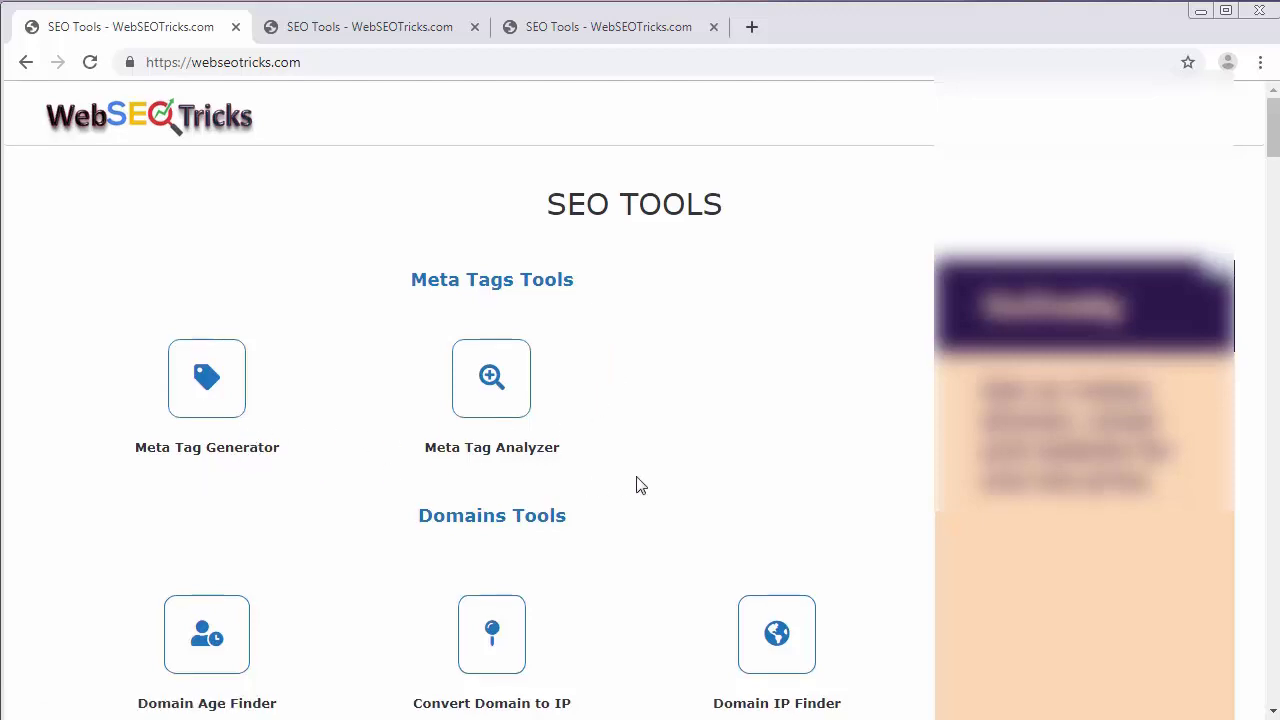
scroll(637, 483, "down", 1)
scroll(629, 345, "down", 2)
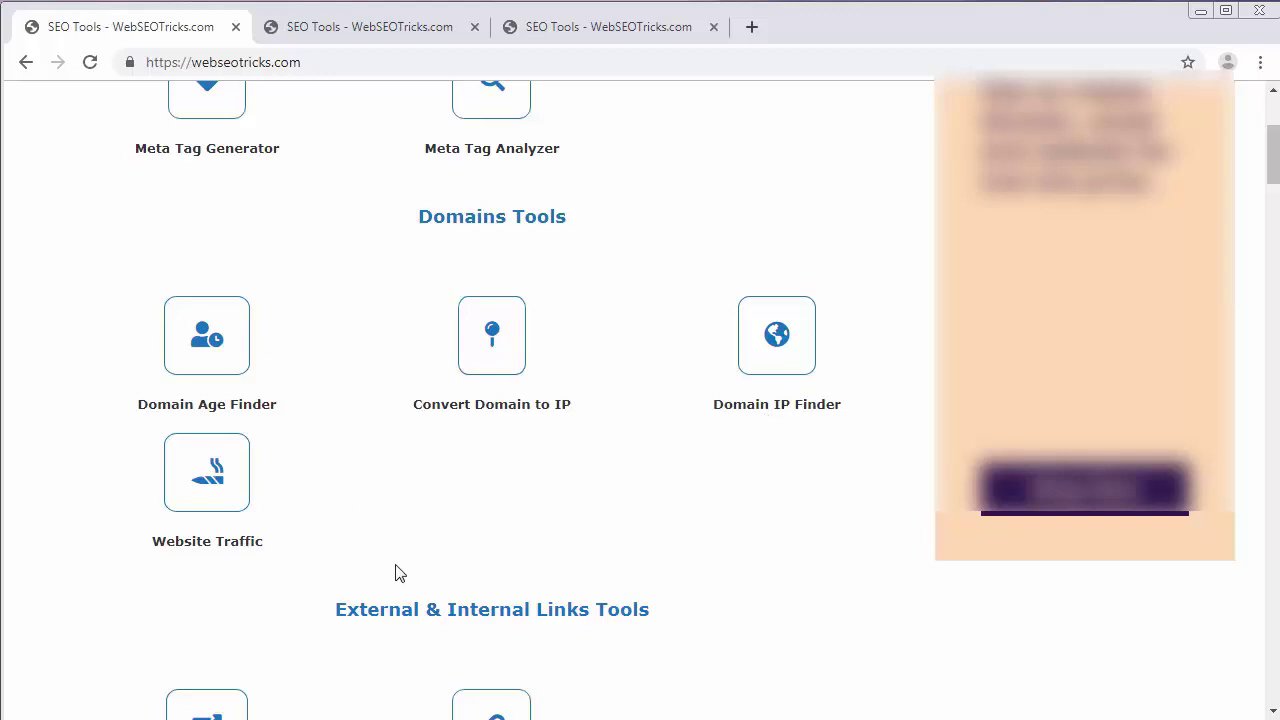
scroll(437, 556, "down", 1)
scroll(437, 556, "down", 1)
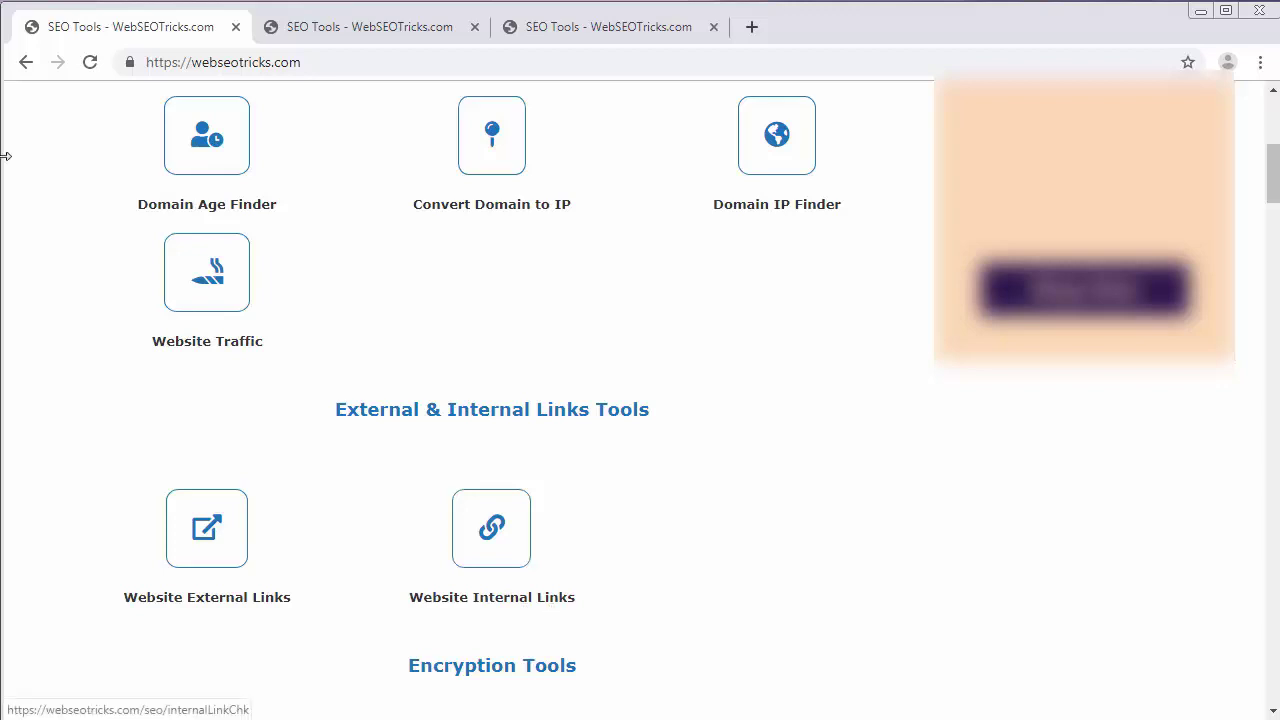
left_click_drag(1273, 190, 1273, 235)
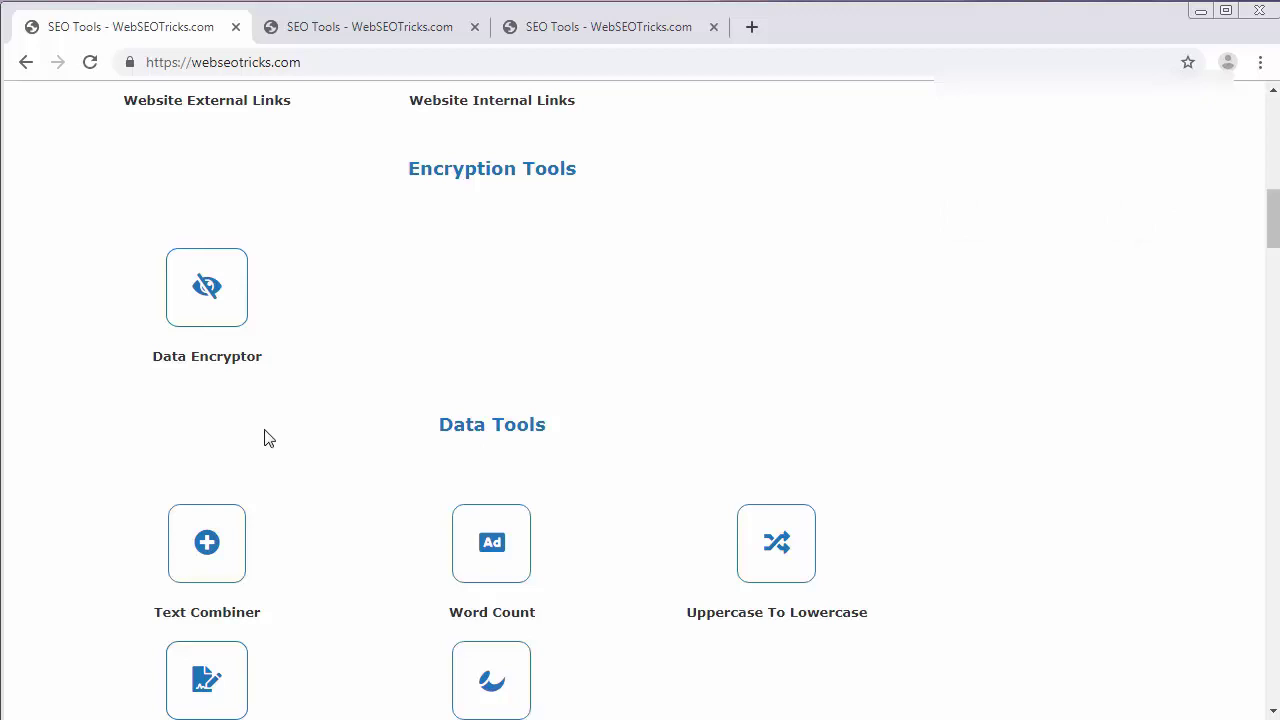
scroll(677, 426, "down", 1)
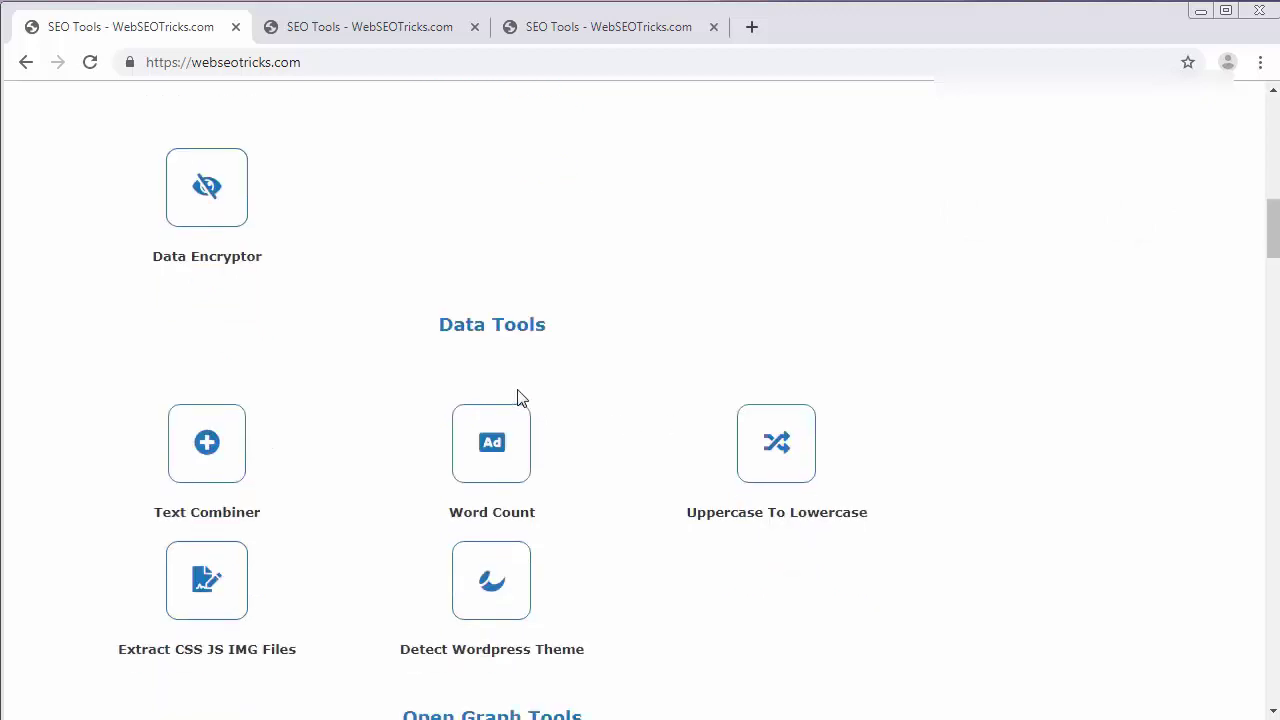
scroll(553, 519, "down", 3)
scroll(555, 519, "down", 1)
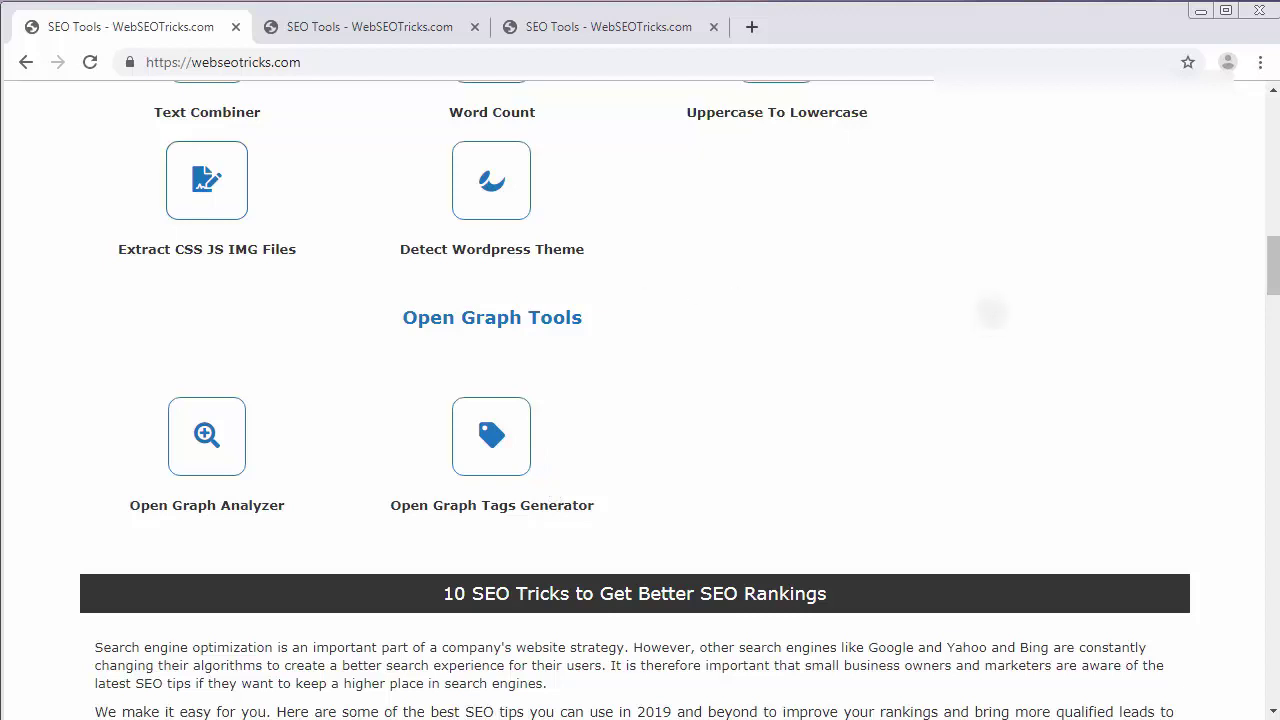
left_click_drag(1274, 282, 1273, 143)
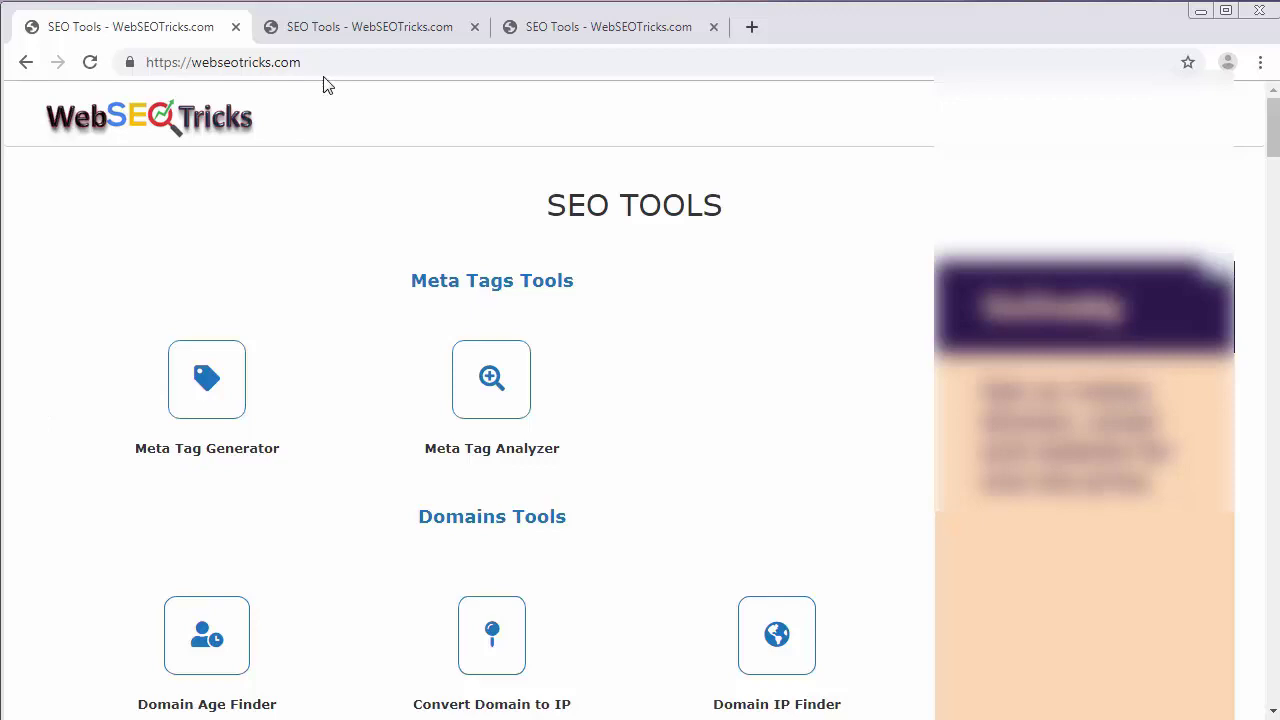
Open the filled-in Meta Tag Generator page and review its title, description, keywords, robots, content type and language fields
left_click(358, 28)
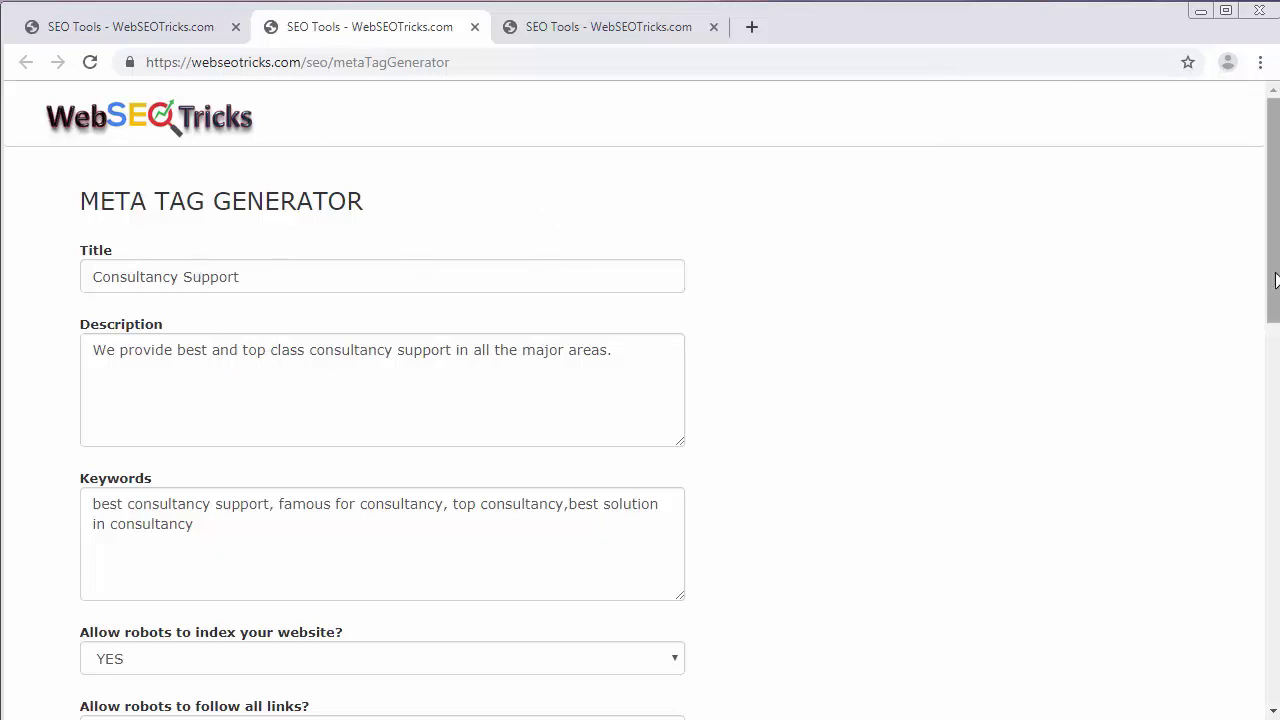
left_click_drag(1275, 280, 1275, 377)
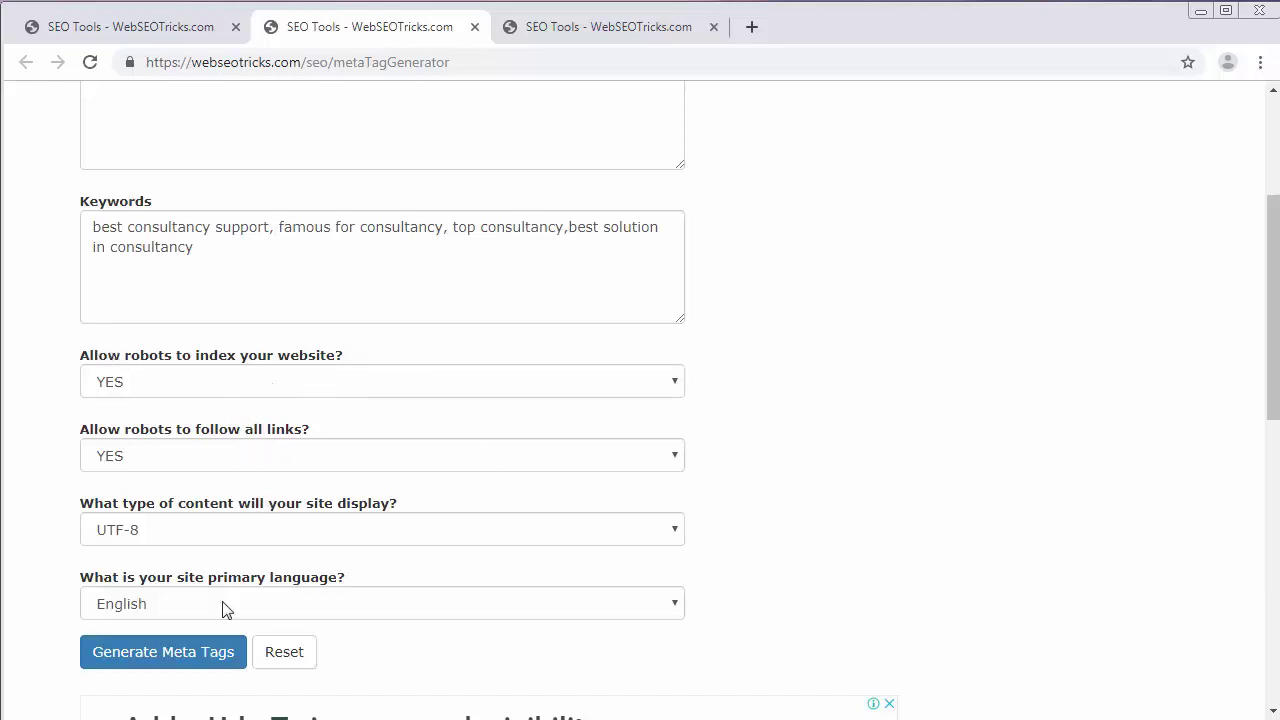
scroll(980, 409, "up", 3)
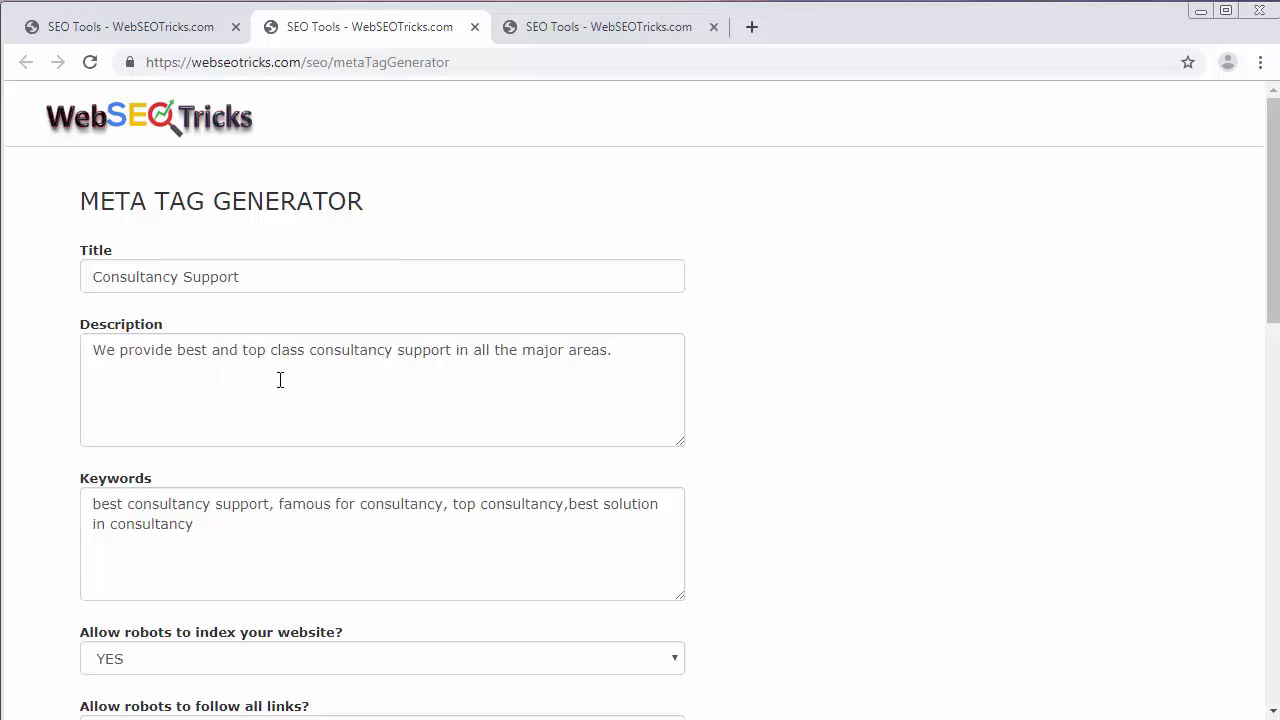
left_click_drag(1273, 303, 1275, 487)
scroll(350, 285, "up", 3)
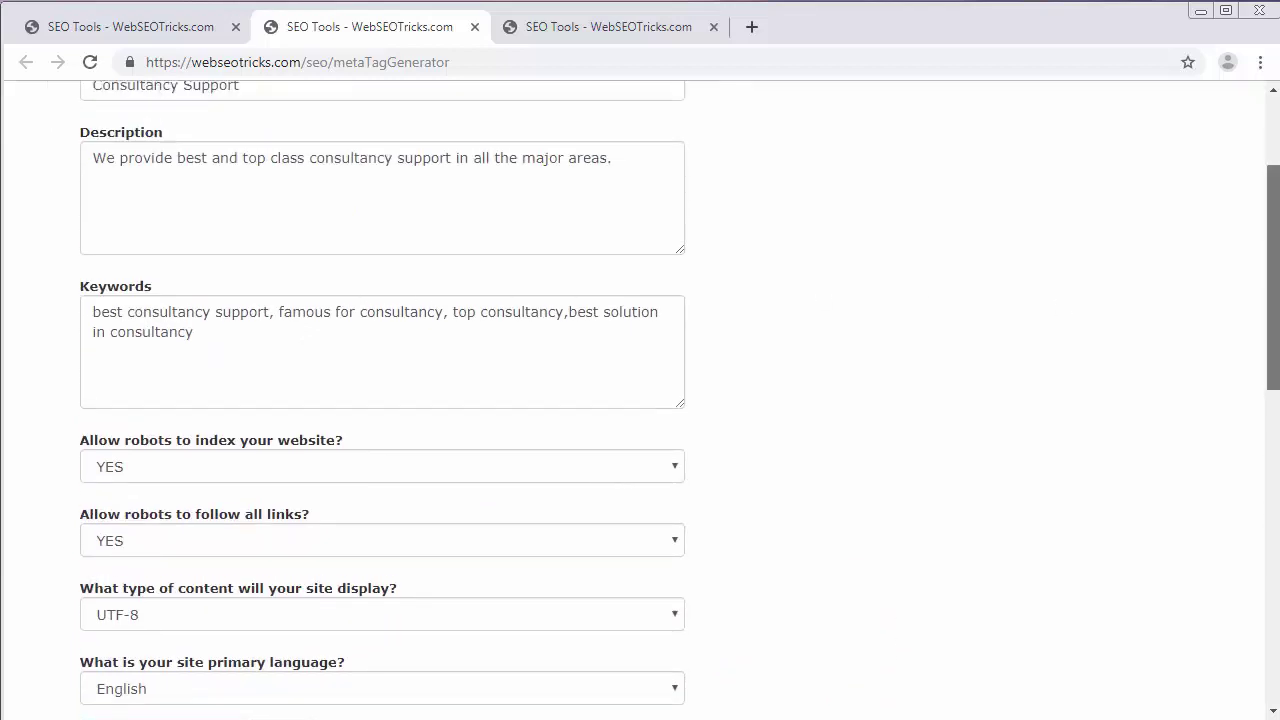
scroll(360, 210, "up", 1)
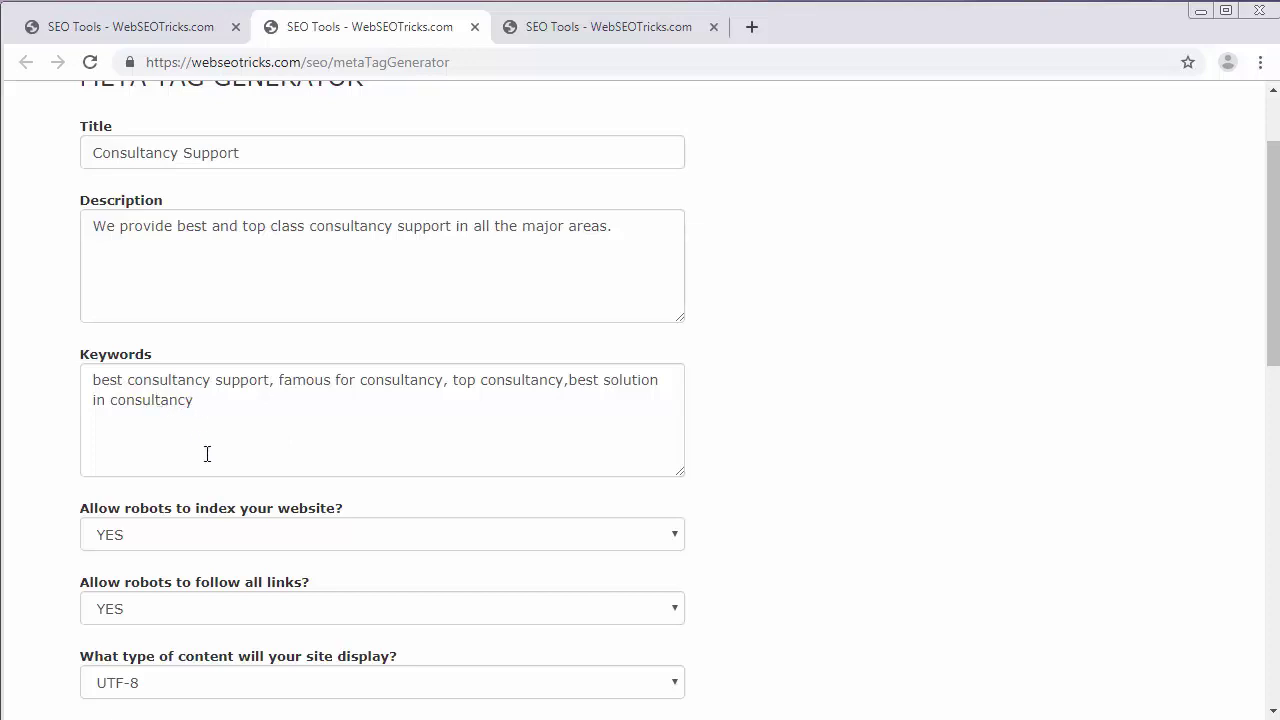
left_click_drag(1274, 328, 1272, 371)
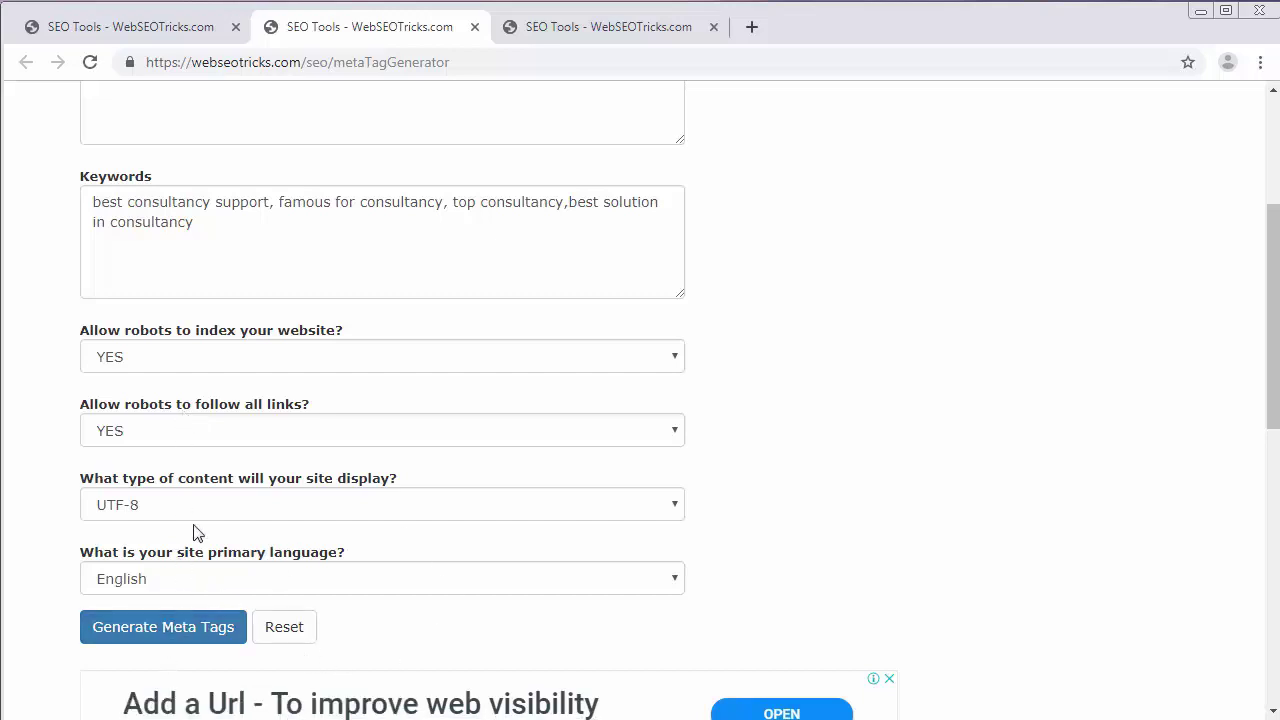
Switch to the generated meta tags page and review the form and the output section below it
left_click(571, 26)
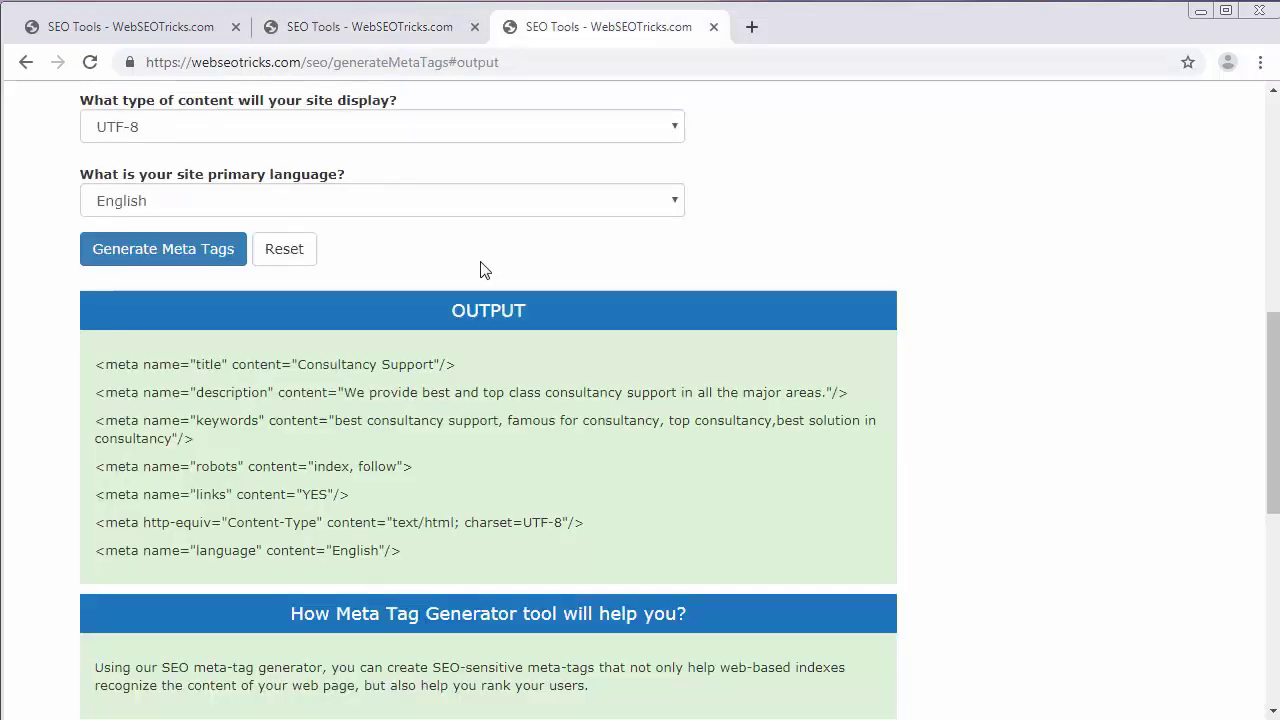
scroll(482, 262, "up", 6)
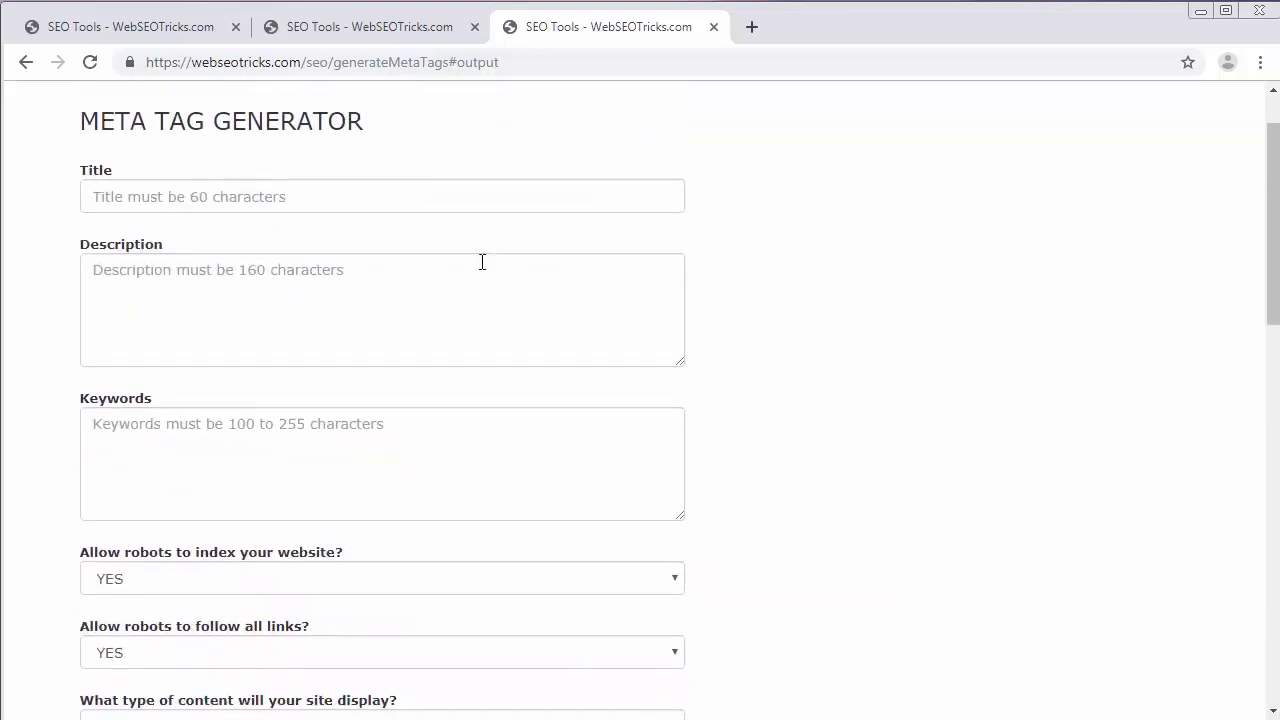
scroll(482, 262, "up", 1)
scroll(482, 262, "down", 4)
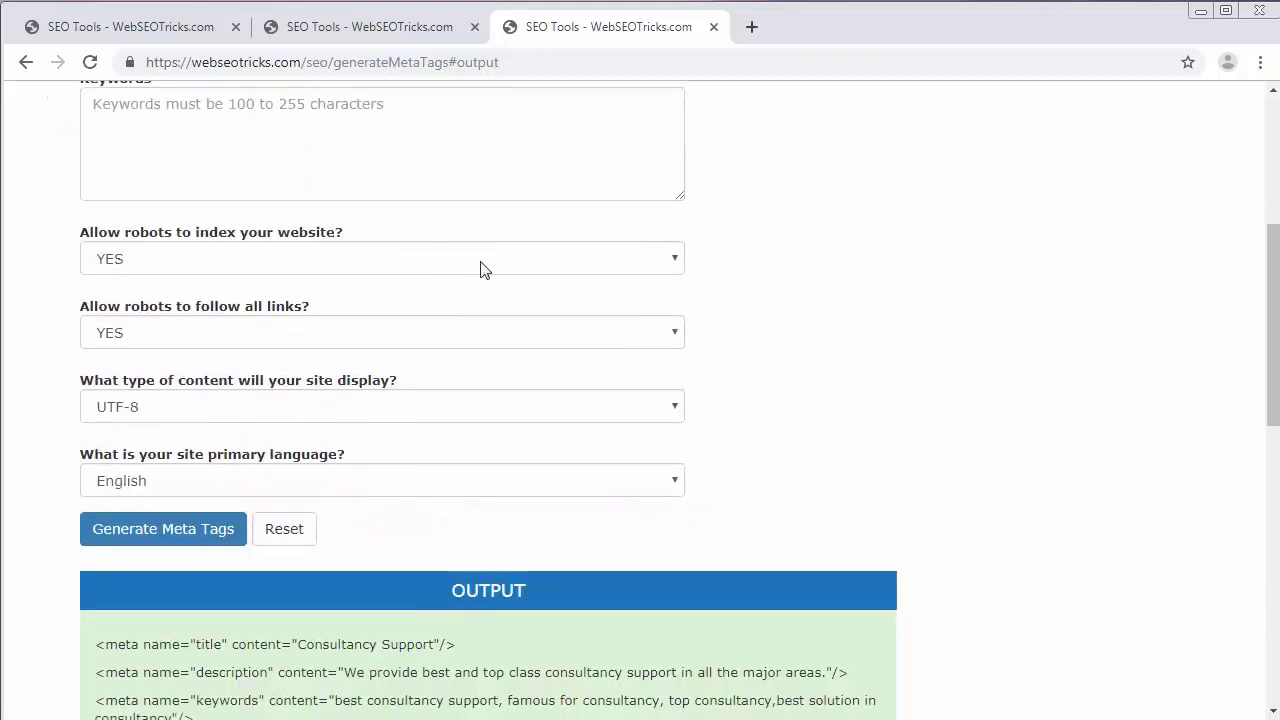
scroll(480, 269, "down", 3)
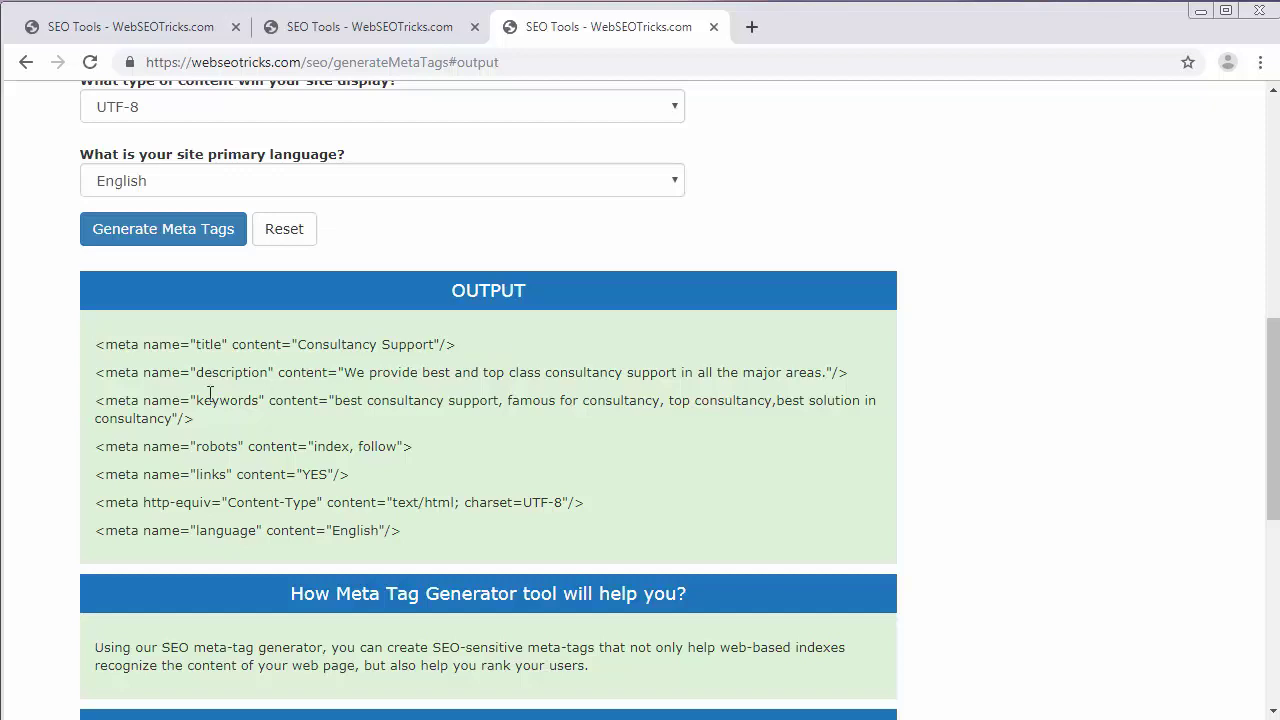
Highlight all the generated meta tag lines in the output, from title to language, and clear the selection
left_click_drag(100, 344, 428, 531)
left_click(458, 460)
left_click_drag(98, 344, 418, 548)
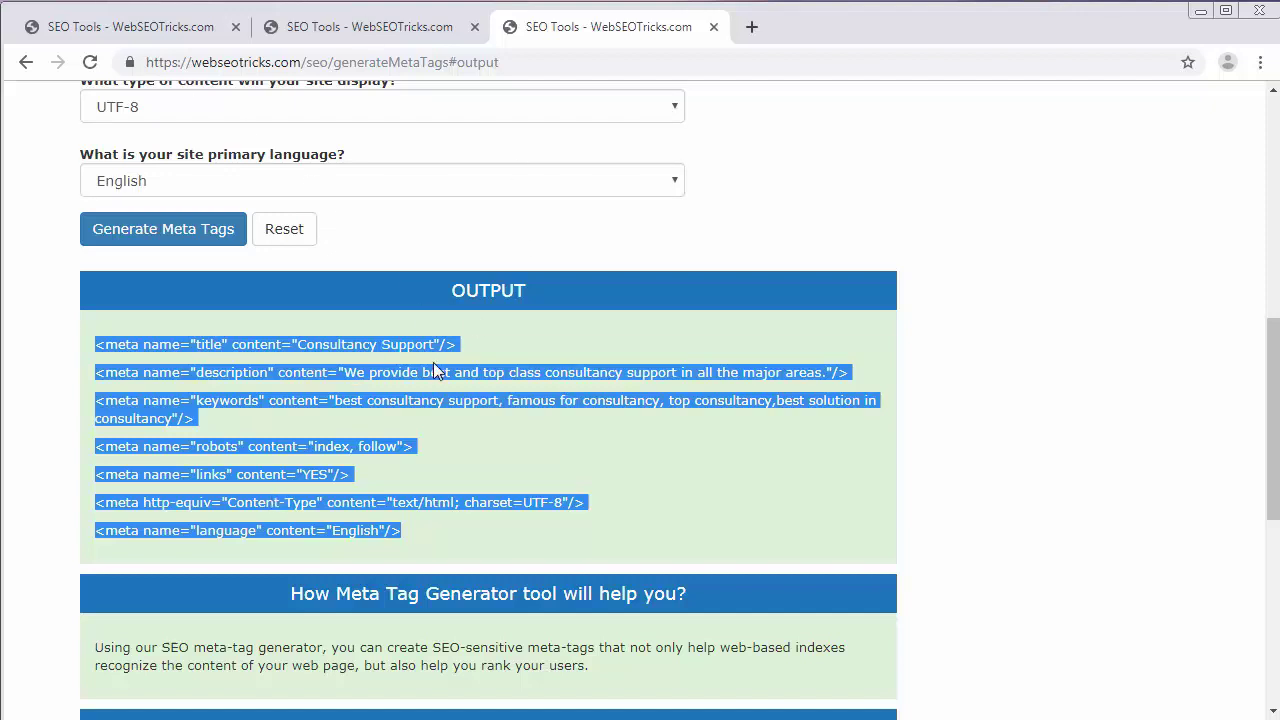
left_click(672, 494)
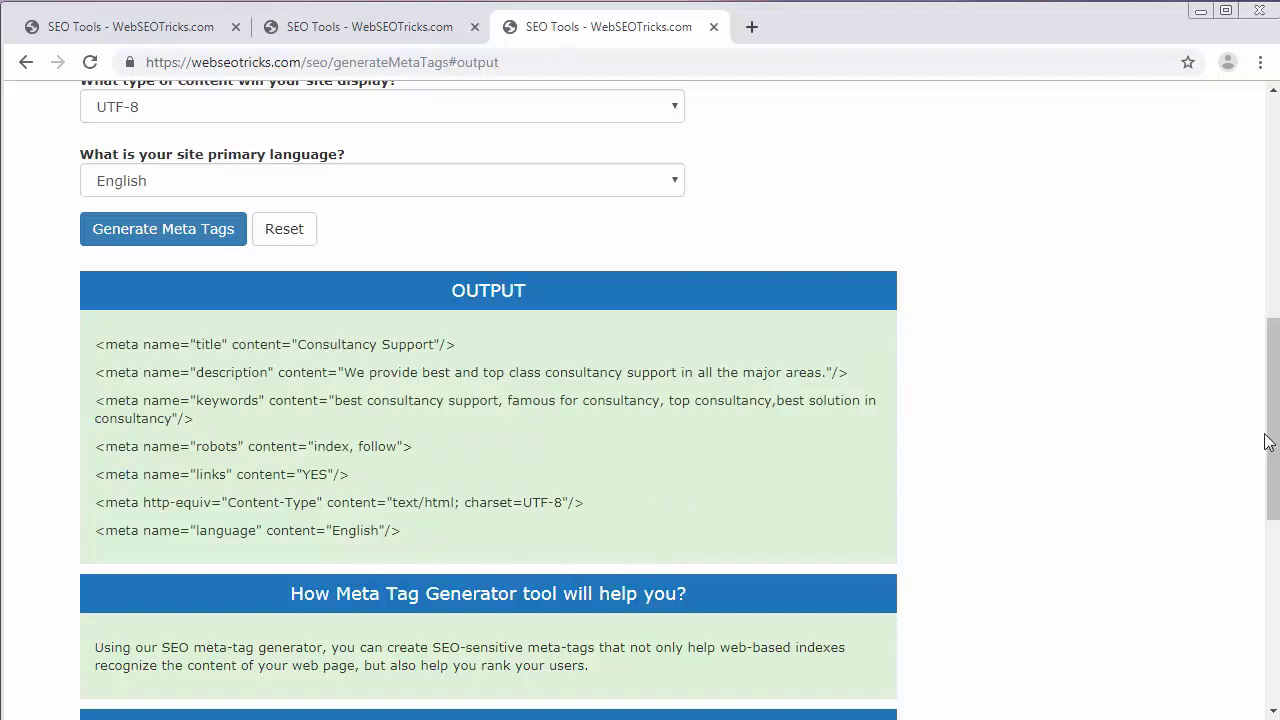
left_click_drag(1276, 444, 1264, 193)
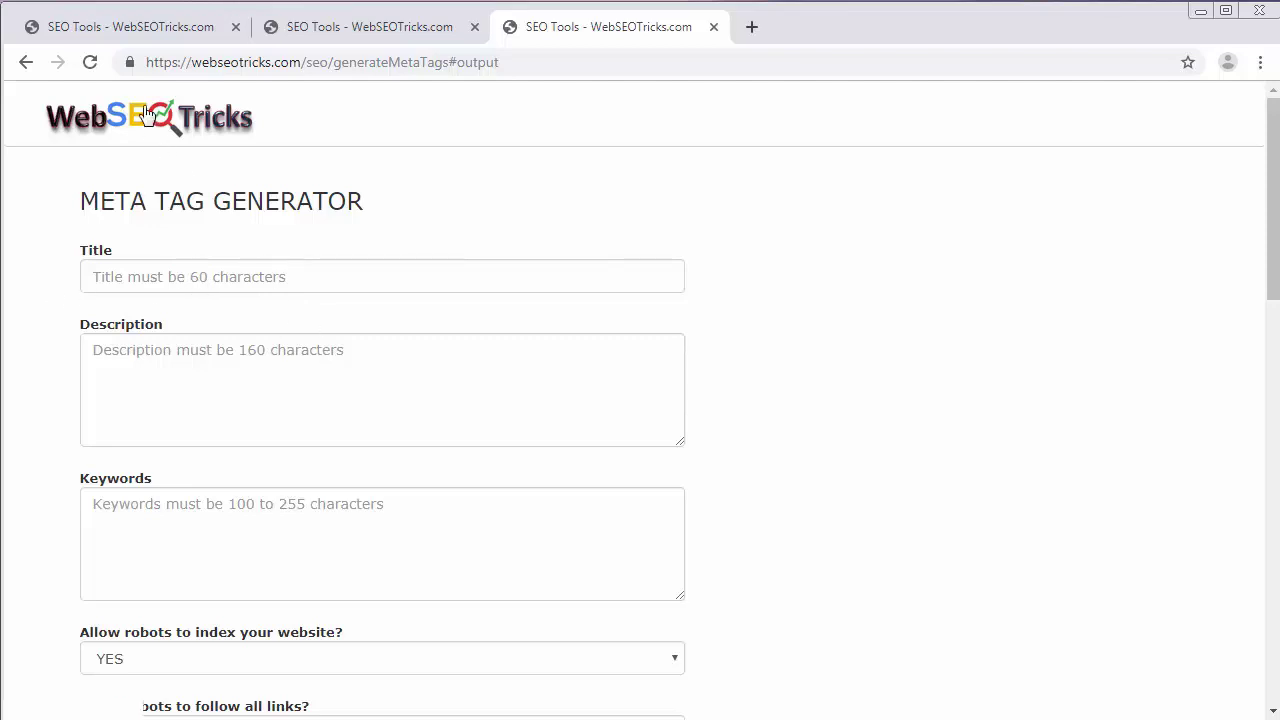
Return to the SEO Tools home page and browse the tool list again down to Open Graph Tools
left_click(105, 28)
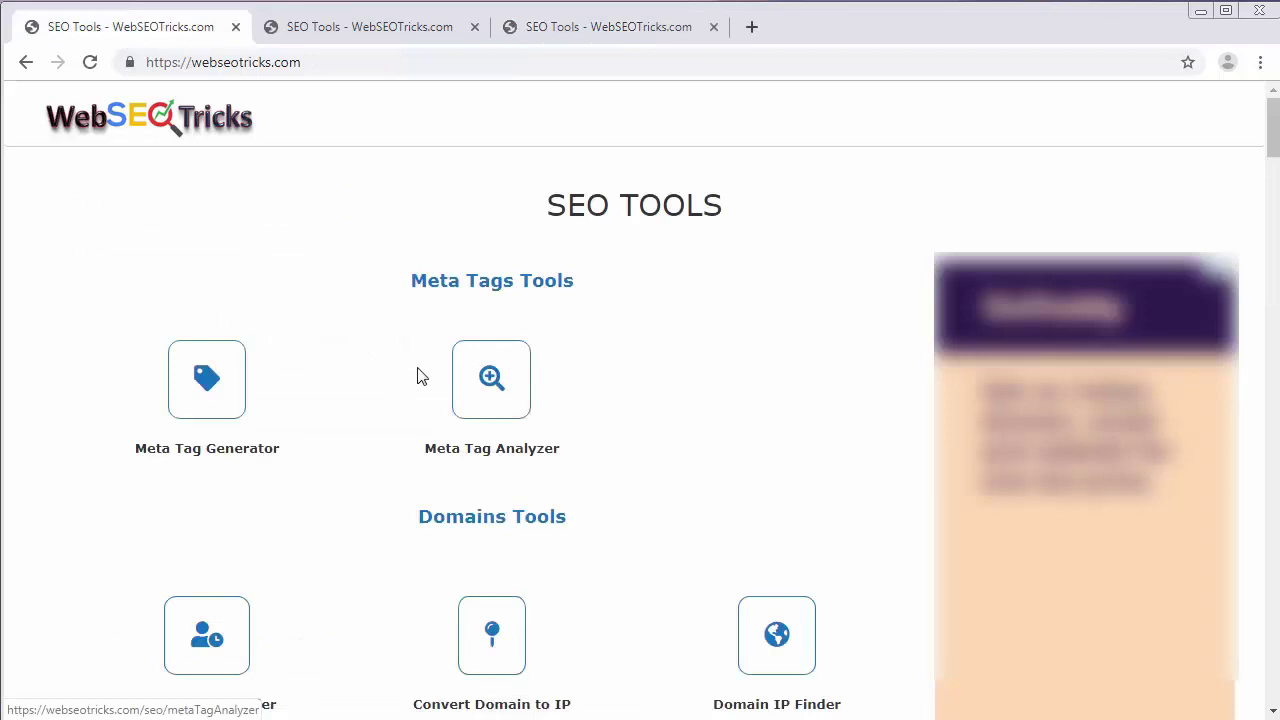
scroll(420, 374, "down", 8)
scroll(420, 372, "down", 1)
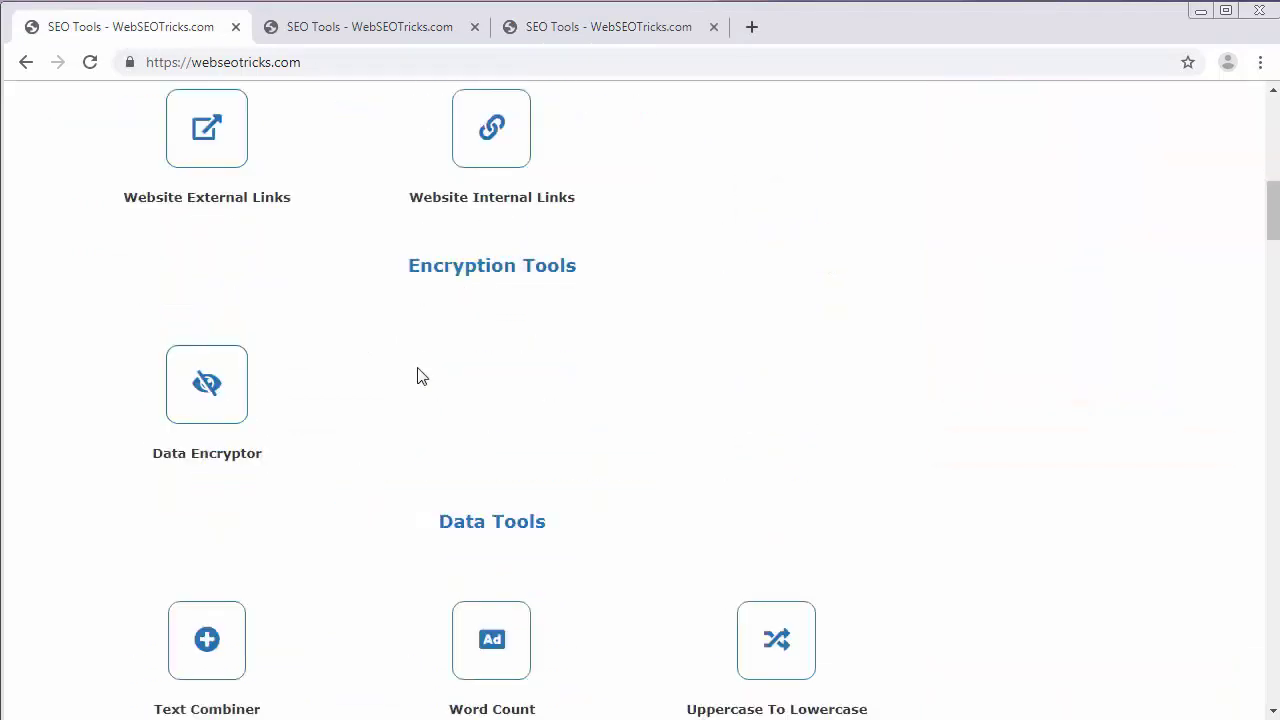
scroll(420, 376, "down", 3)
scroll(420, 376, "down", 5)
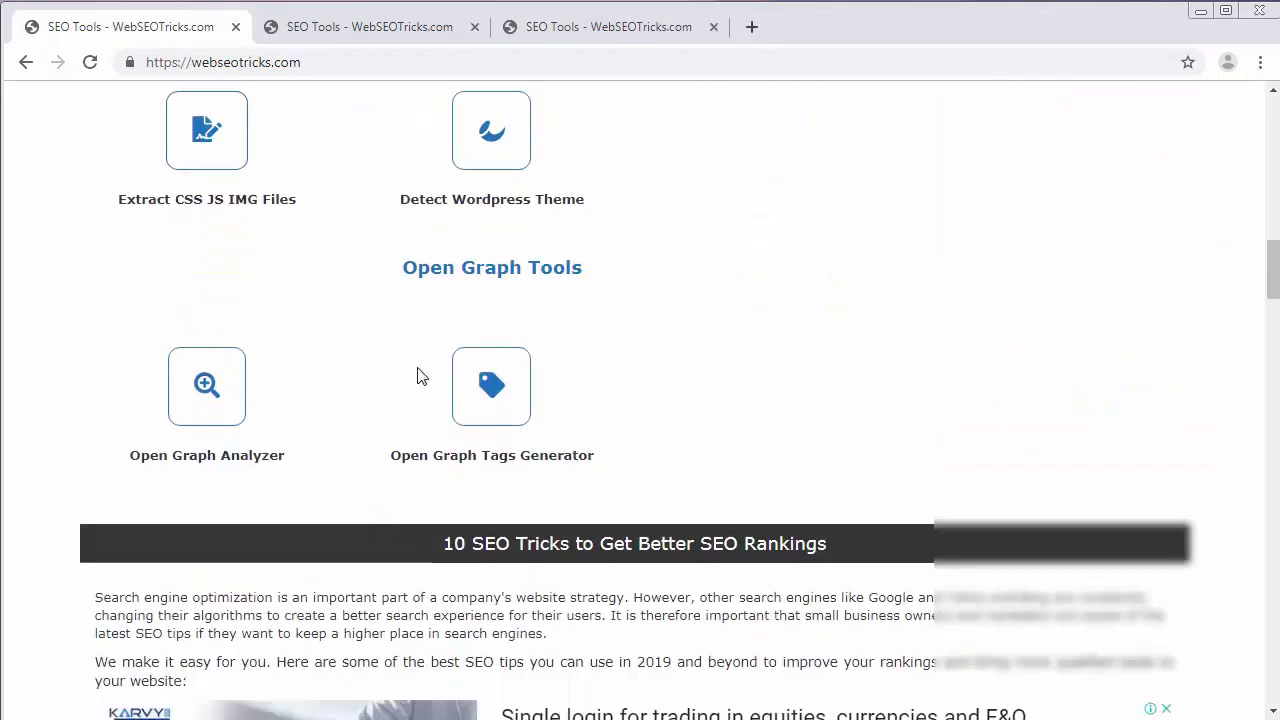